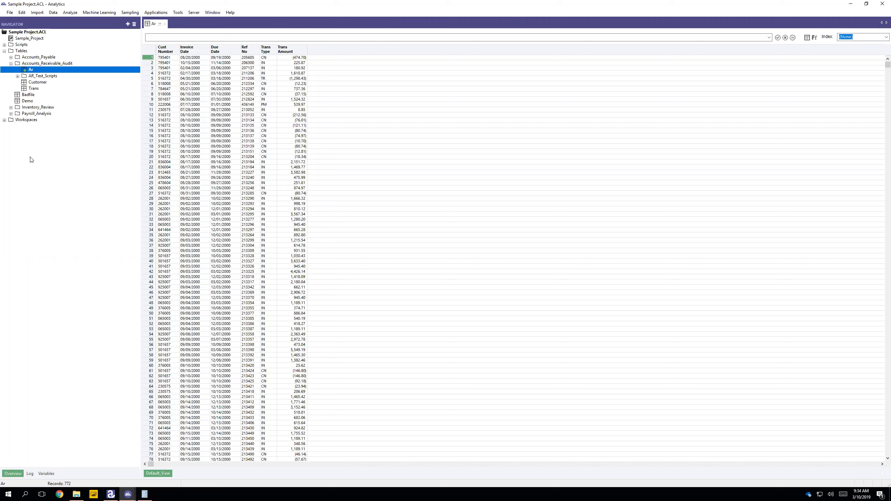
Step: Run a Duplicates analysis on the Ref No column of the Ar table
left_click(252, 54)
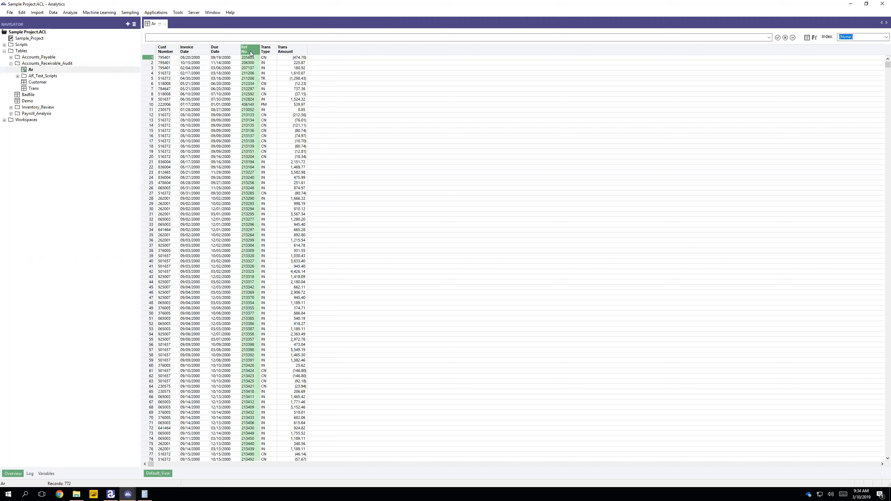
left_click(70, 13)
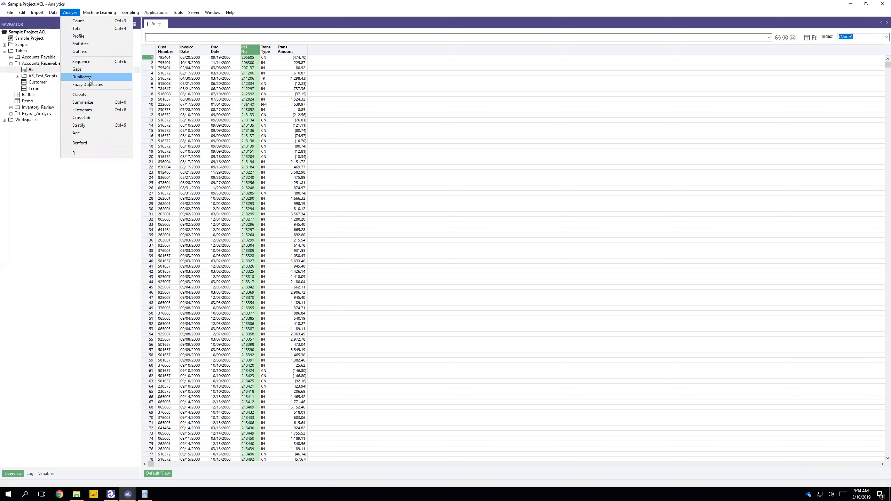
left_click(82, 77)
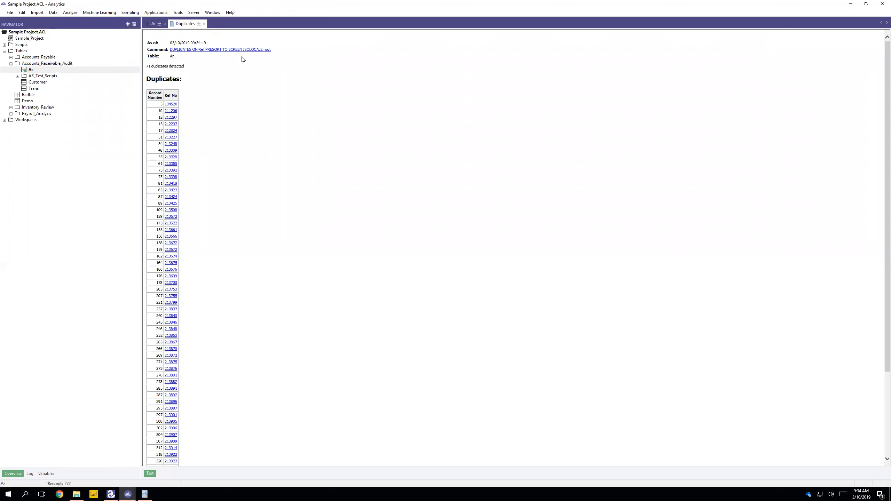
Step: Rerun the Duplicates analysis on Ref with the If condition Type="IN"
left_click(230, 52)
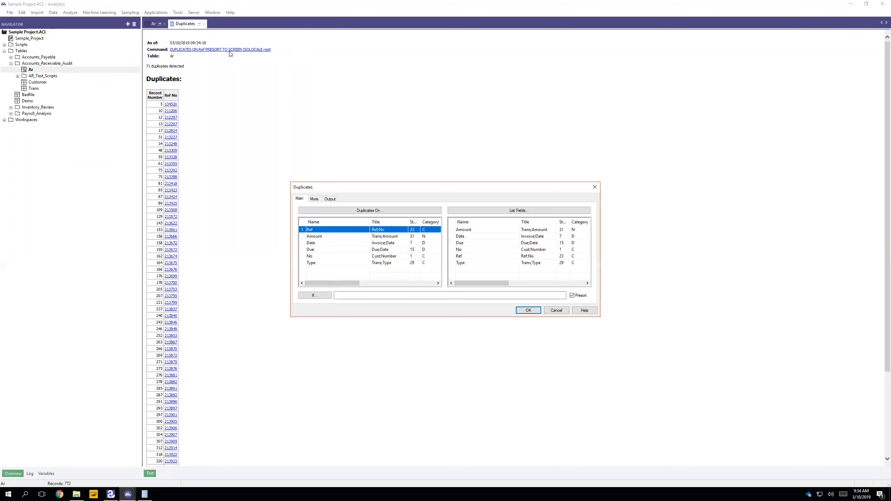
left_click(314, 295)
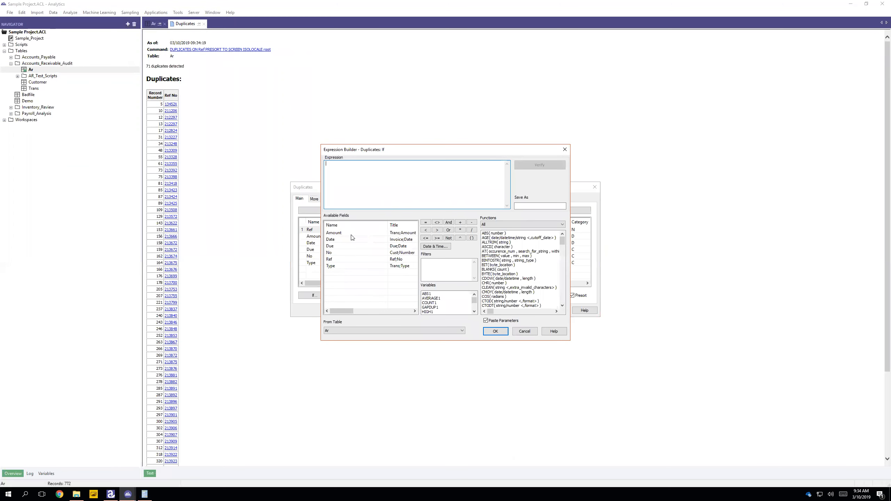
double_click(330, 266)
left_click(495, 331)
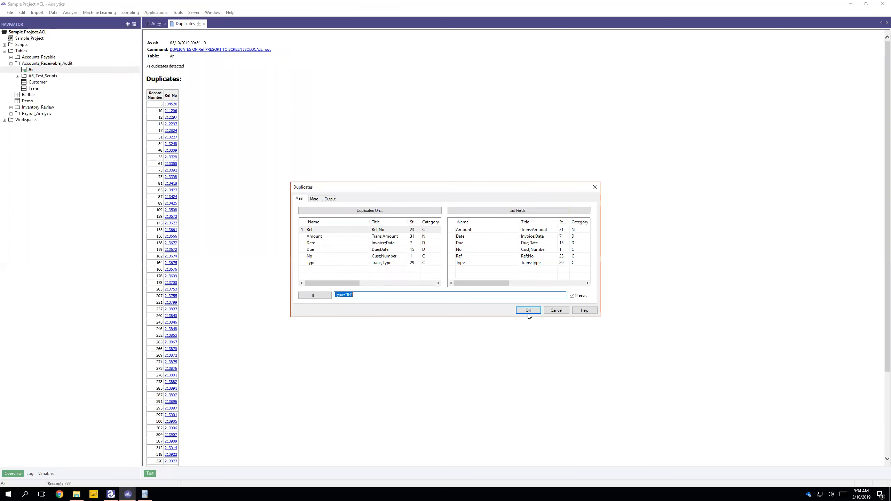
left_click(528, 311)
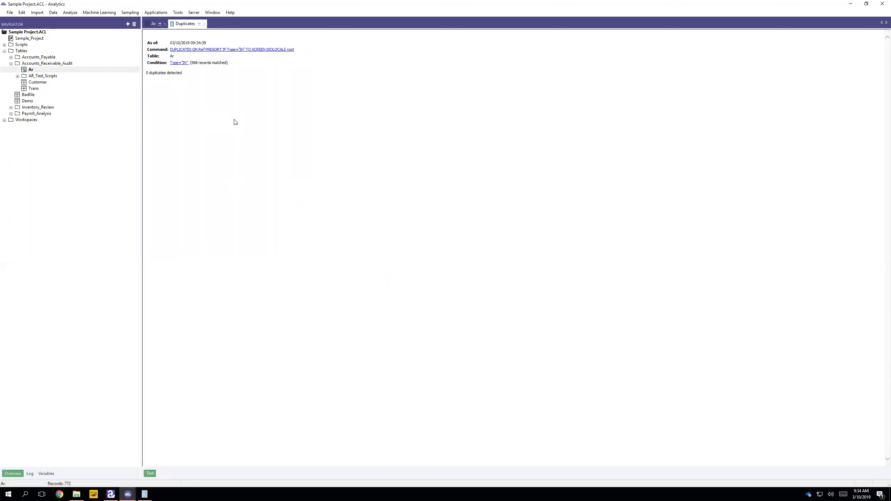
Step: Clear the If condition and rerun the Duplicates analysis on Ref for all transaction types
left_click(214, 50)
left_click_drag(363, 299, 315, 291)
key("BackSpace")
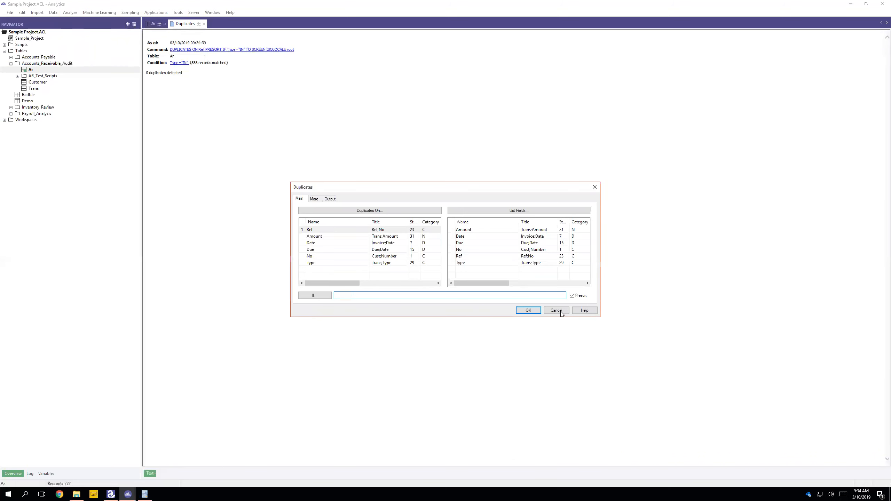
left_click(530, 310)
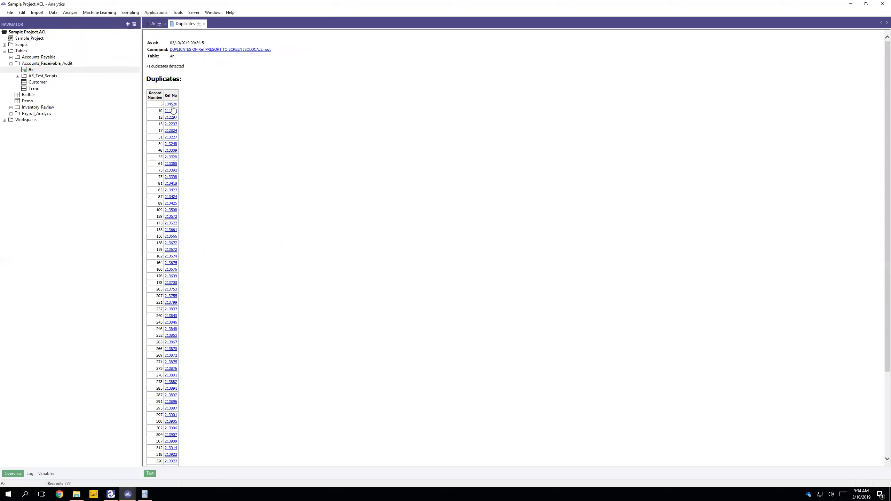
Step: Drill down to the records sharing Ref No 212297, examine their types and amounts, and remove the filter from the Ar table
left_click(172, 123)
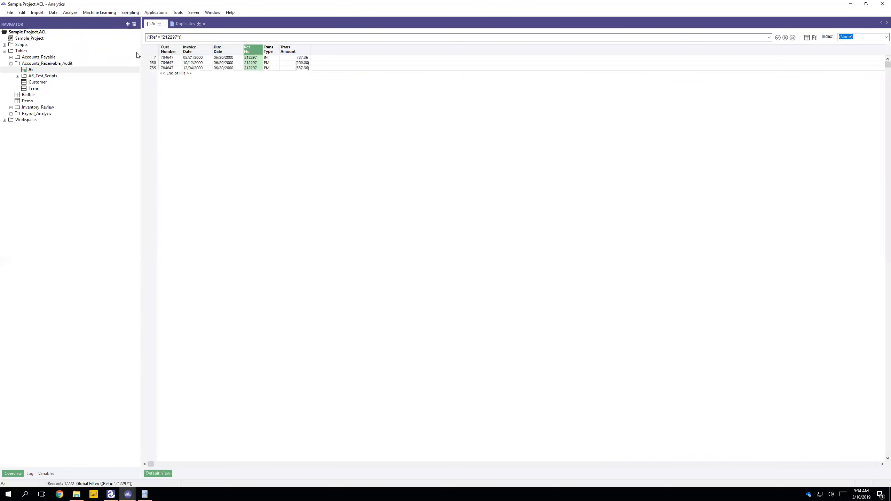
left_click(262, 58)
left_click(253, 64)
left_click(268, 68)
left_click(246, 68)
left_click(308, 58)
left_click(785, 38)
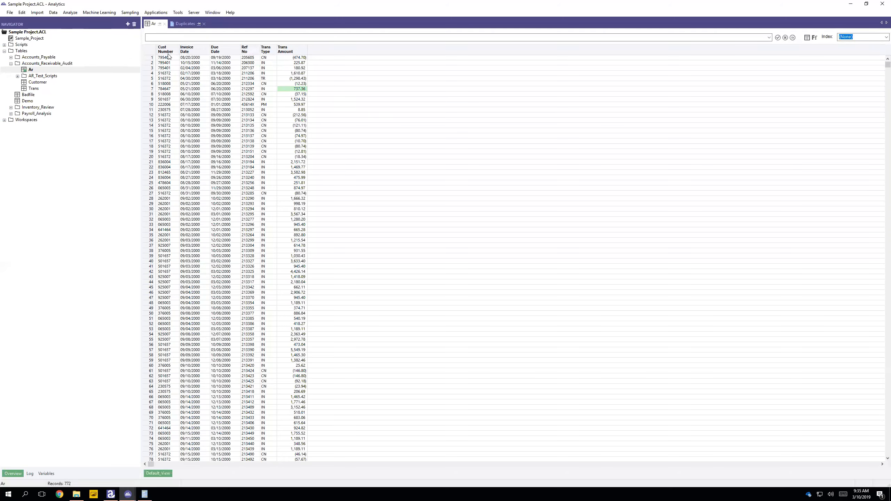
Step: Rerun the Duplicates analysis on Ref restricted to records where Type="IN", and close its results
left_click(185, 24)
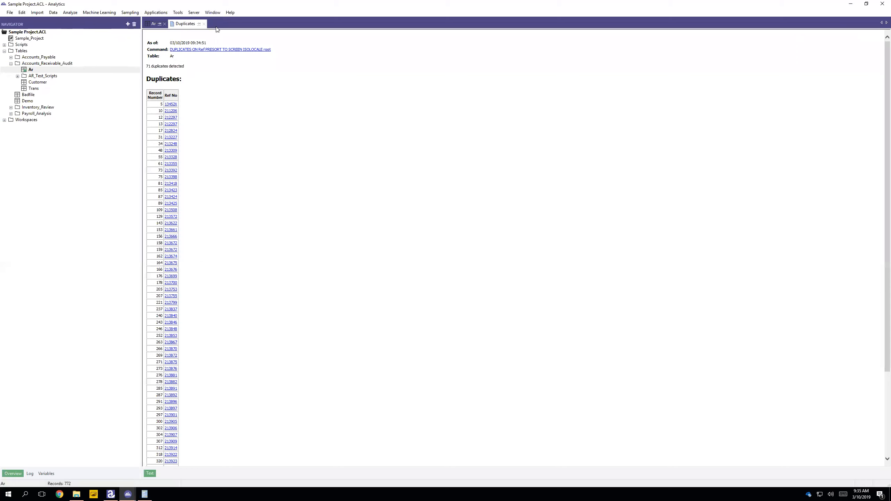
left_click(204, 51)
left_click(314, 295)
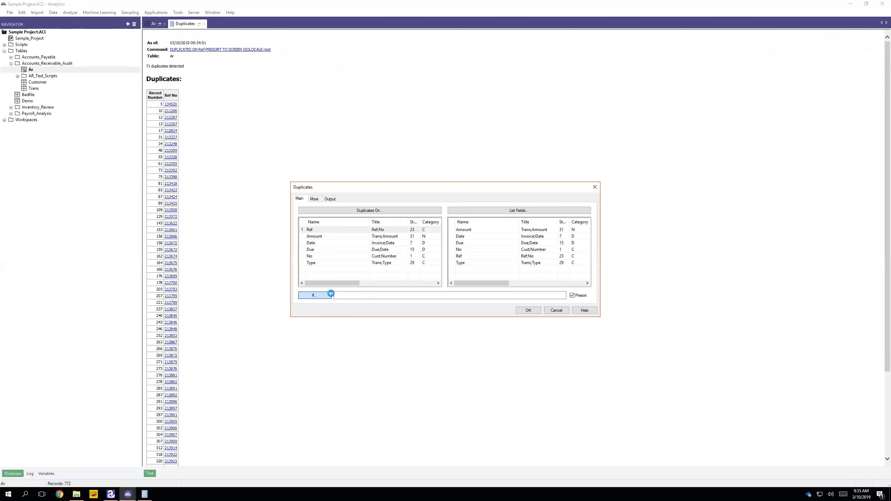
double_click(335, 265)
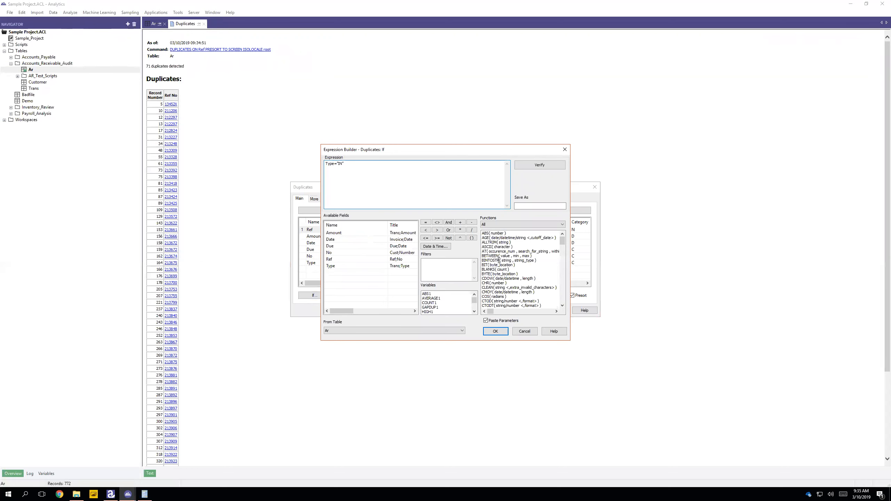
left_click(495, 332)
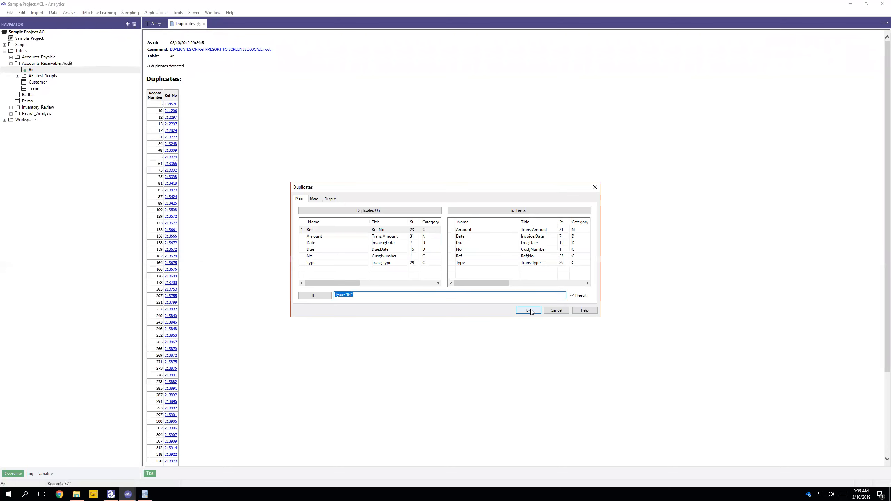
left_click(528, 310)
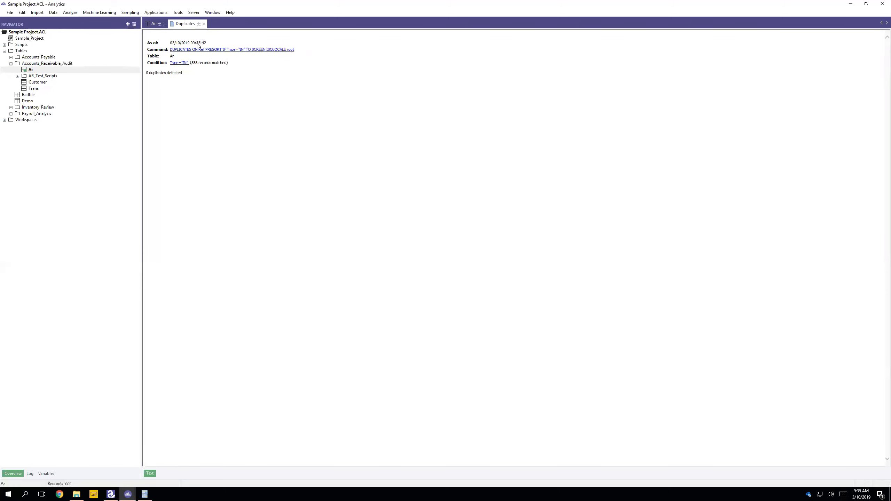
left_click(204, 24)
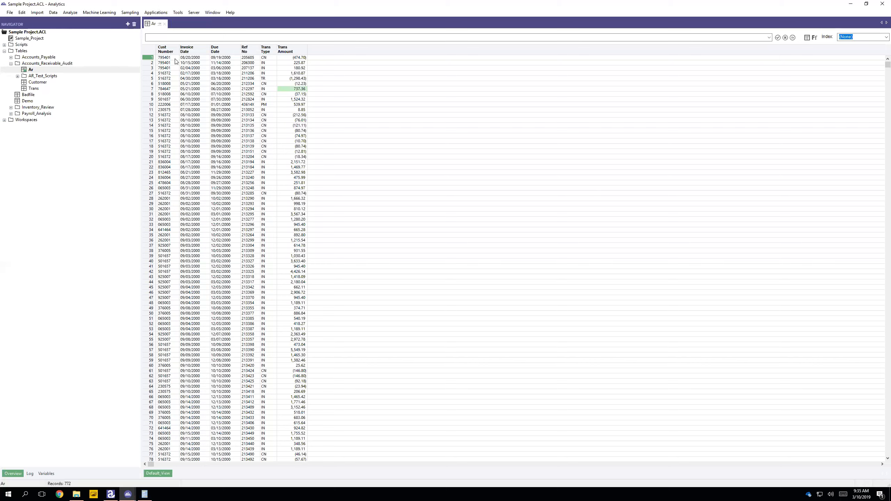
Step: Run a Gaps analysis on the Ref field of the Ar table, presorted and listing gap ranges
left_click(72, 12)
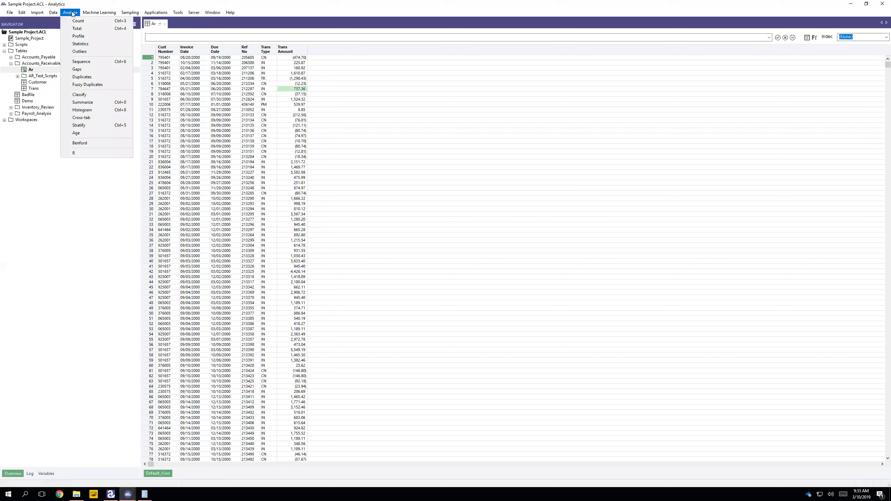
left_click(77, 70)
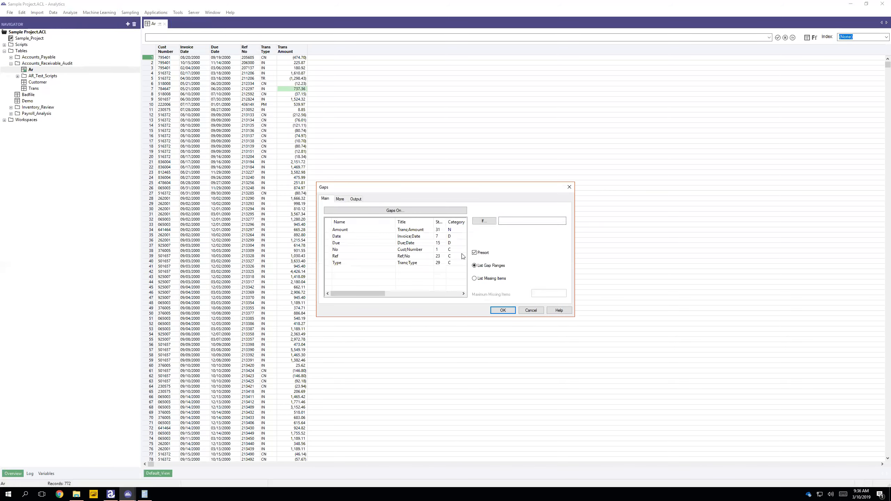
left_click(355, 256)
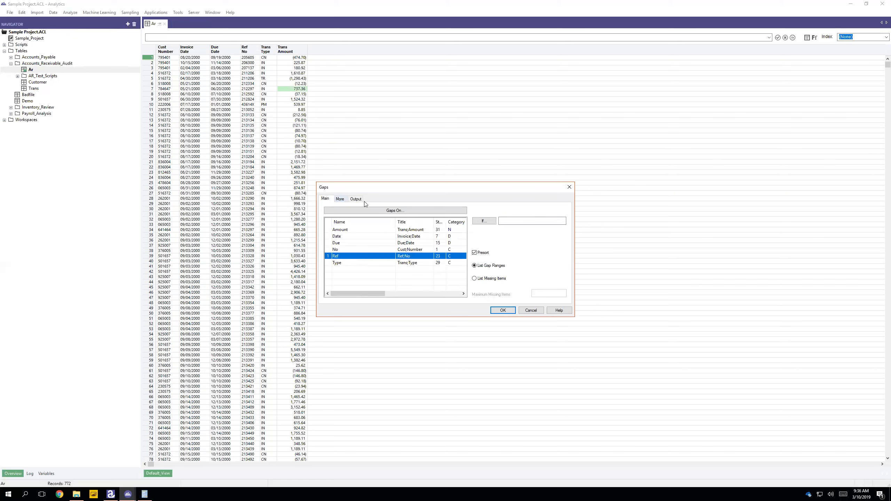
left_click(340, 199)
left_click(325, 199)
left_click(503, 309)
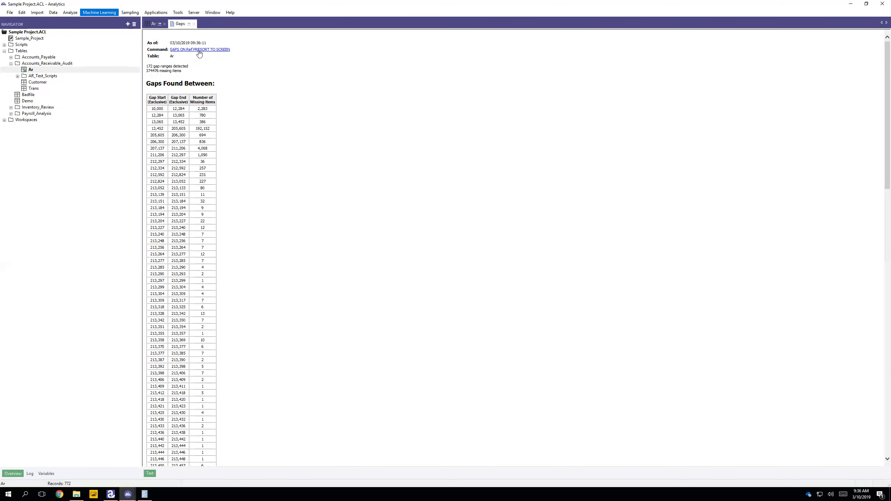
Step: Rerun the Gaps analysis on Ref with the verified If condition Type="IN"
double_click(205, 50)
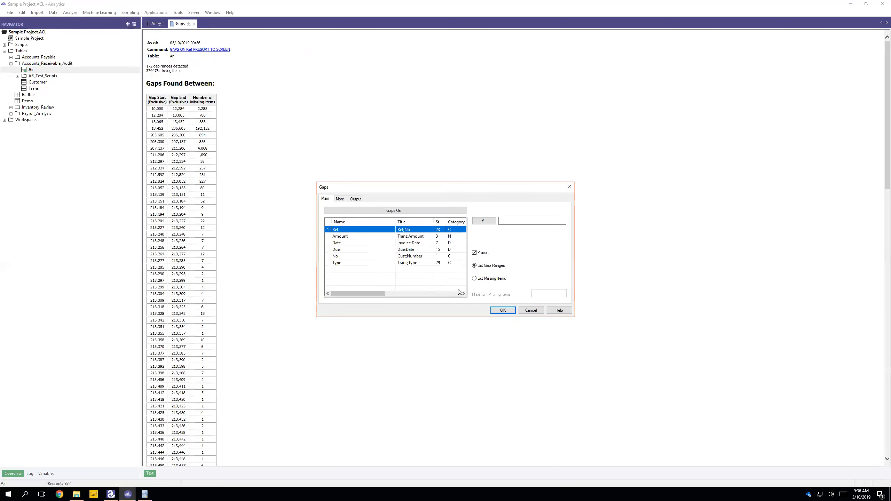
left_click(484, 221)
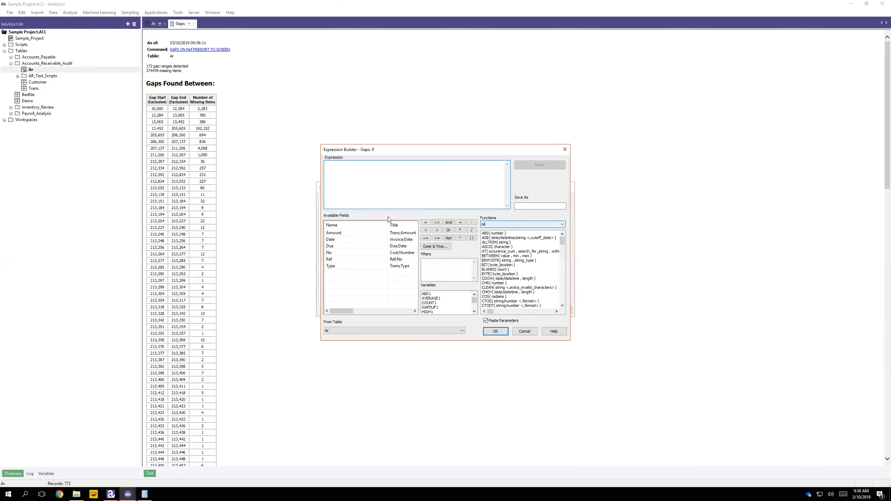
double_click(337, 267)
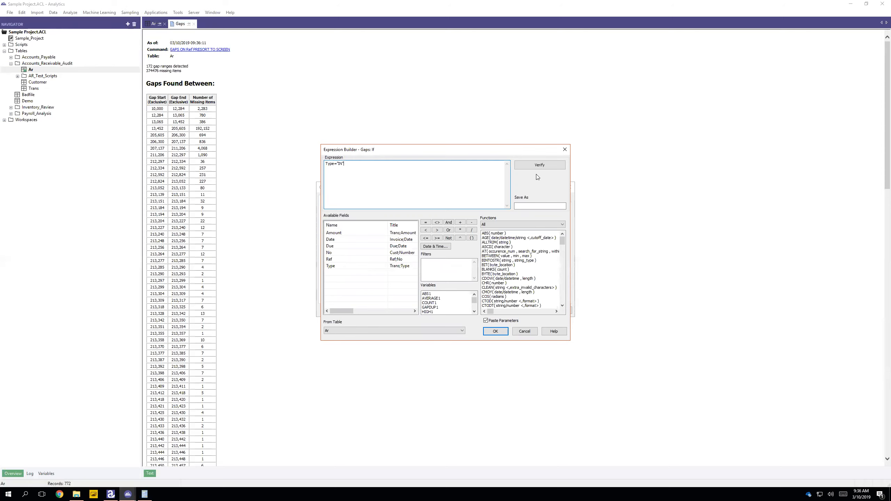
type("=\"IN\"")
left_click(539, 165)
left_click(471, 284)
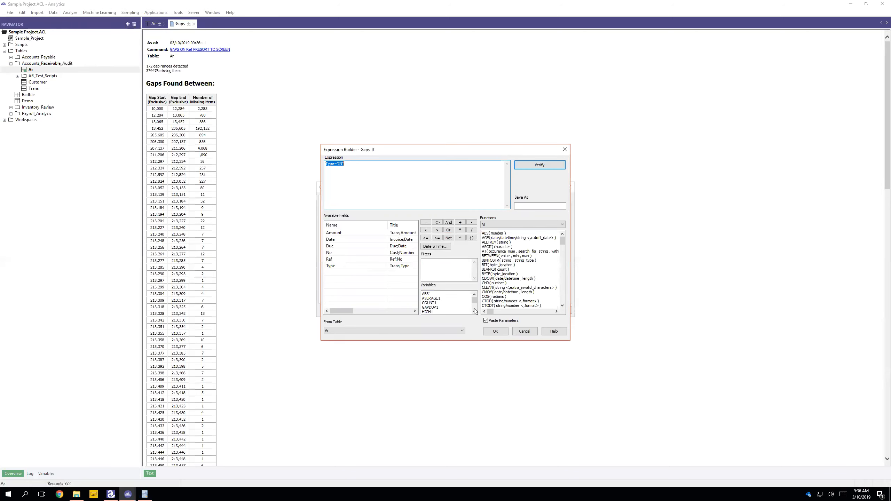
left_click(495, 332)
left_click(512, 312)
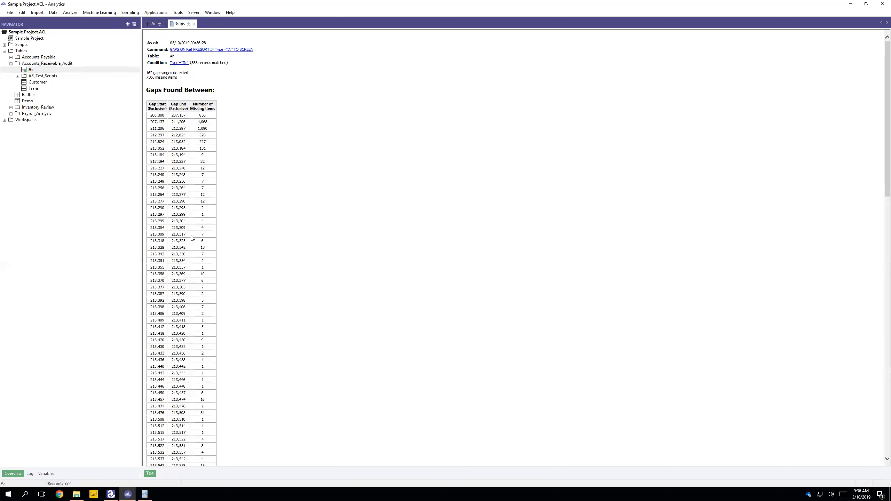
Step: Examine the full list of gap ranges and their missing item counts, and close the Gaps results
scroll(192, 239, "down", 15)
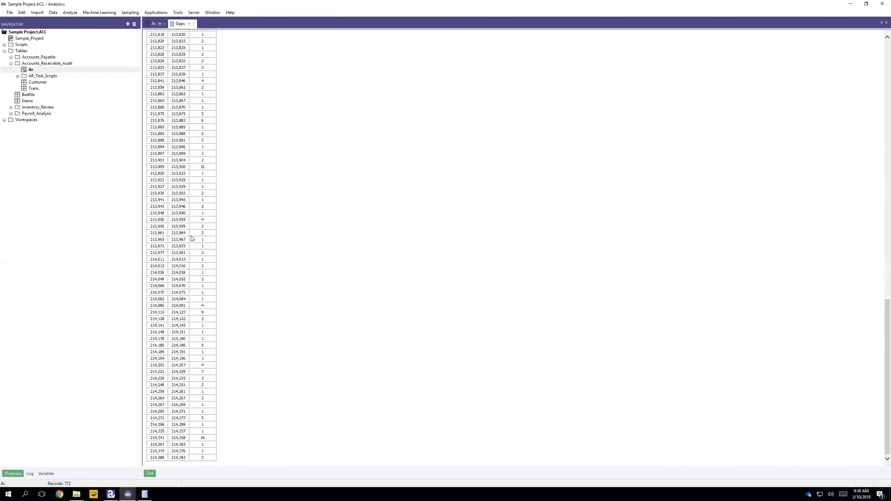
scroll(192, 239, "up", 15)
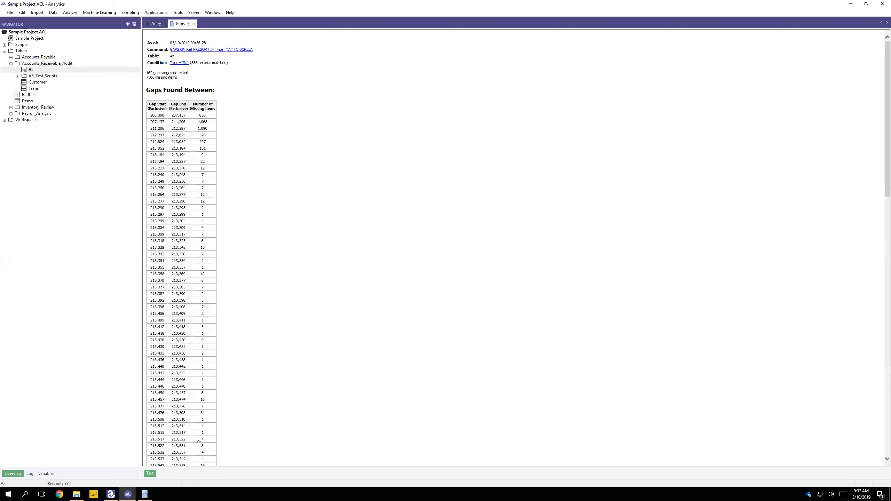
scroll(198, 441, "down", 5)
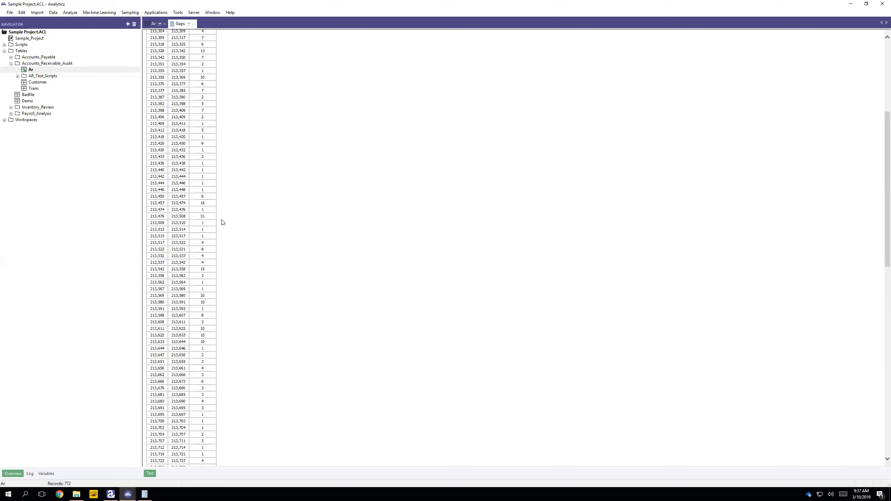
scroll(221, 226, "up", 5)
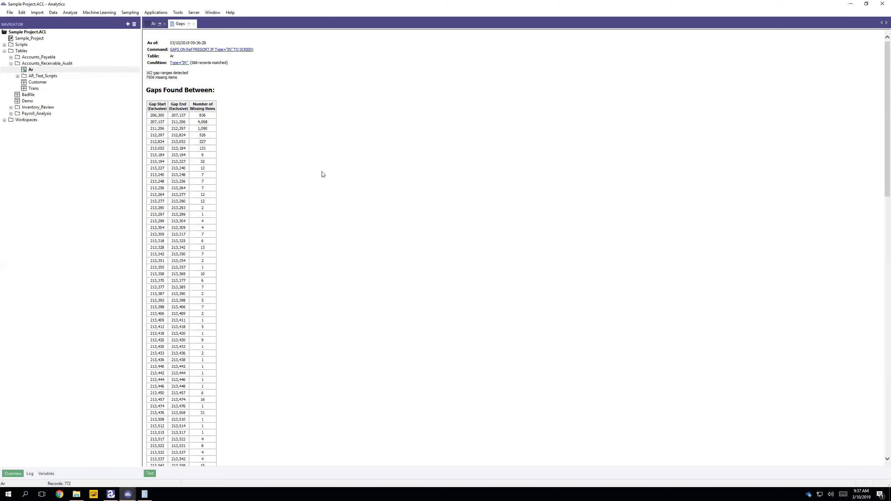
left_click(193, 24)
left_click(72, 13)
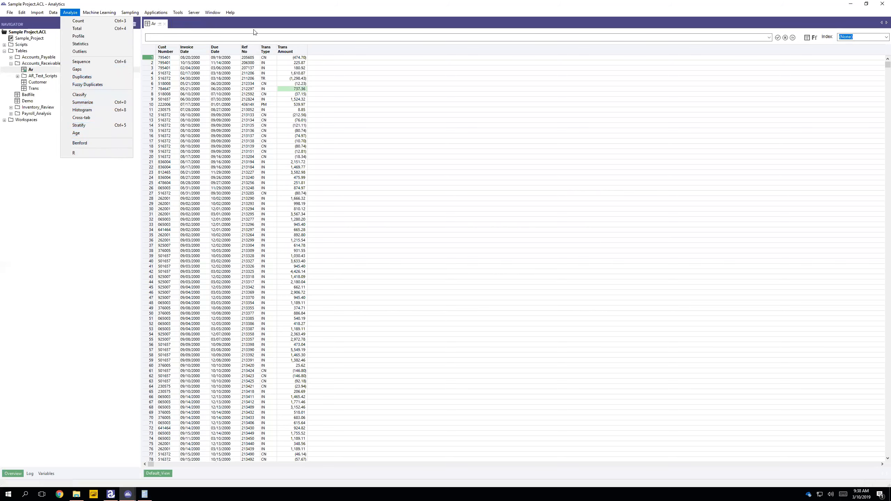
left_click(297, 21)
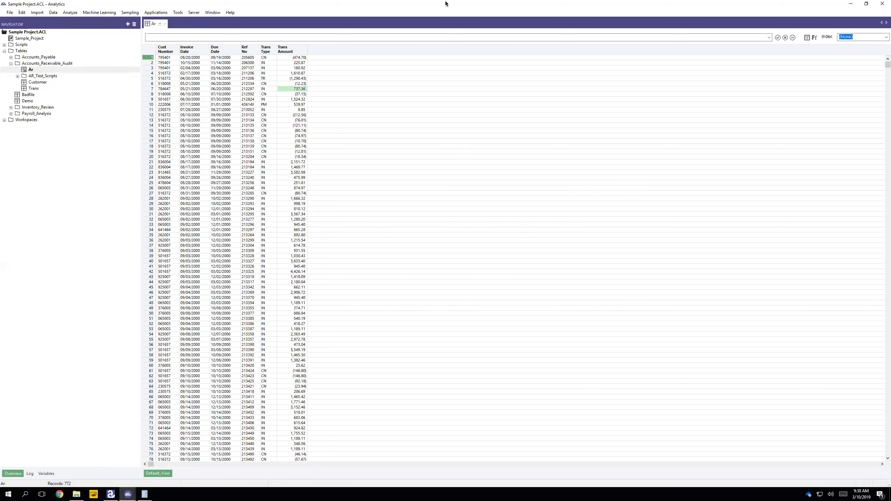